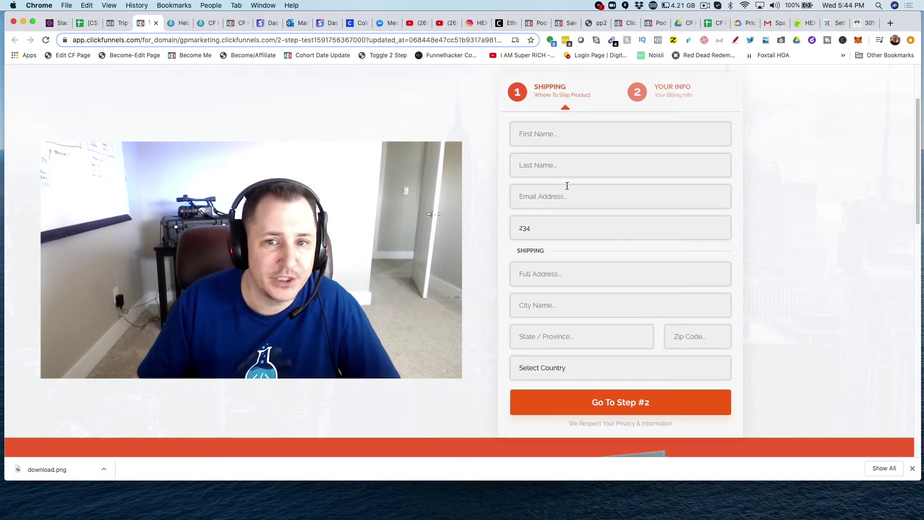
scroll(567, 186, up, 3)
scroll(601, 181, down, 2)
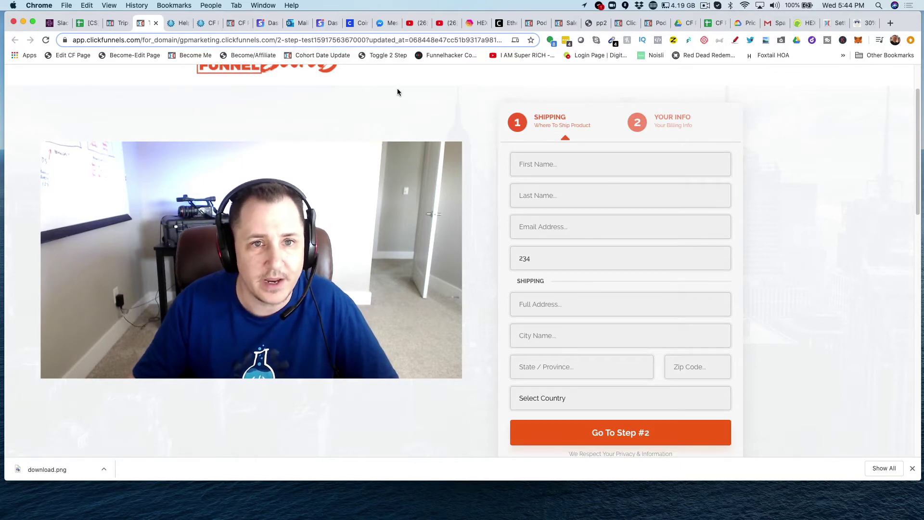
Step: Switch the form to step two and add the Traffic Secrets and Fortnite bumps, totaling $188.00
click(396, 55)
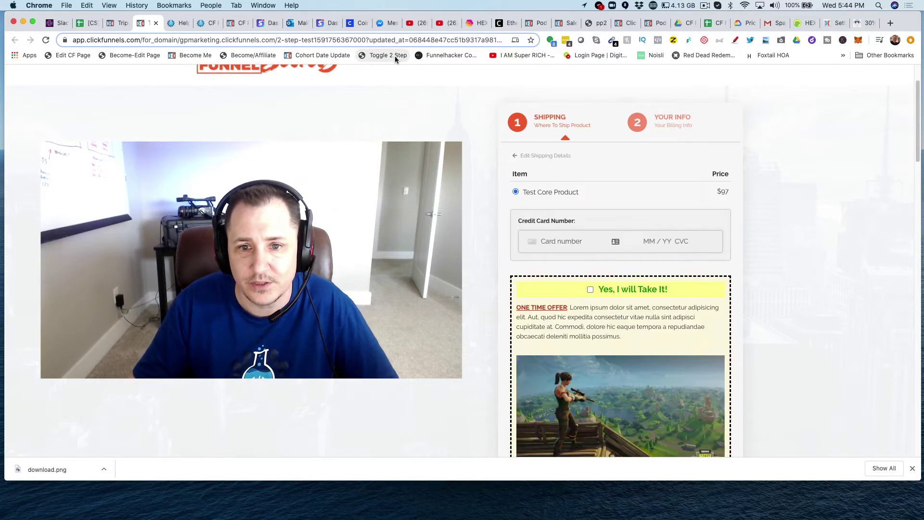
scroll(657, 195, down, 2)
scroll(659, 193, down, 1)
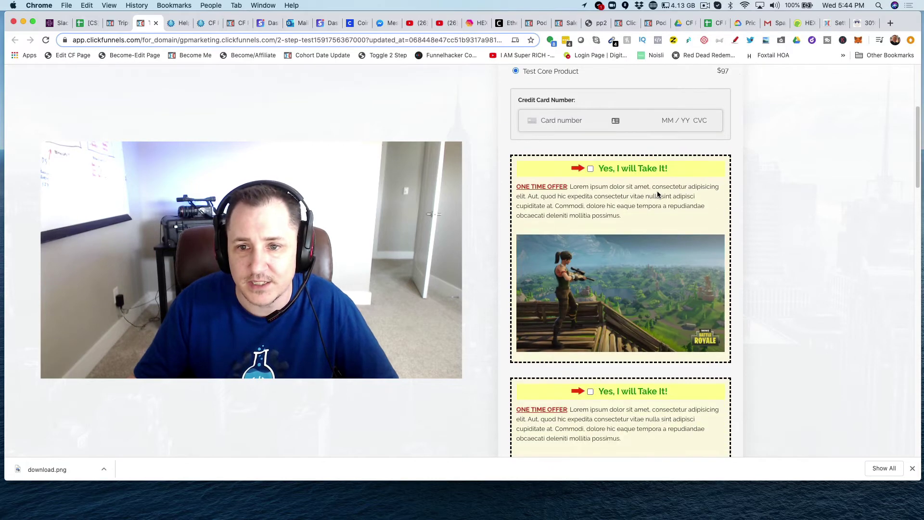
scroll(594, 145, up, 3)
scroll(584, 237, down, 1)
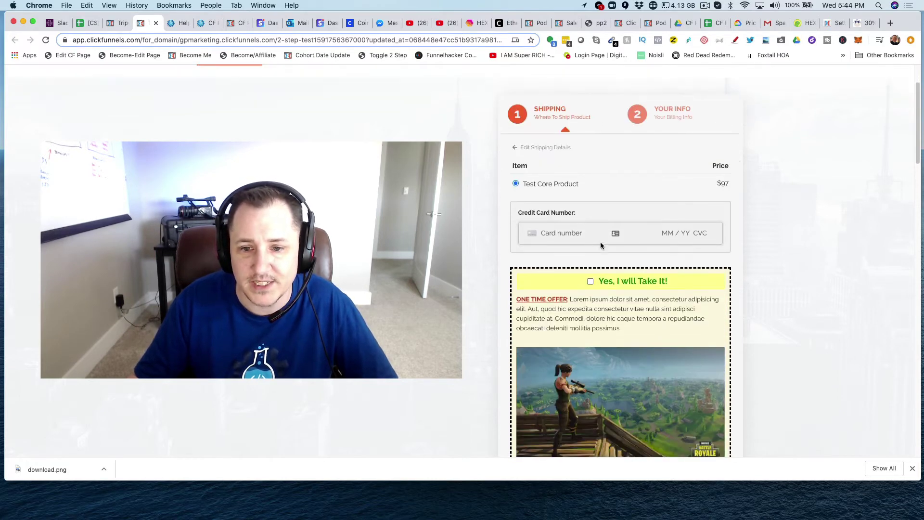
scroll(600, 241, down, 2)
scroll(622, 283, down, 2)
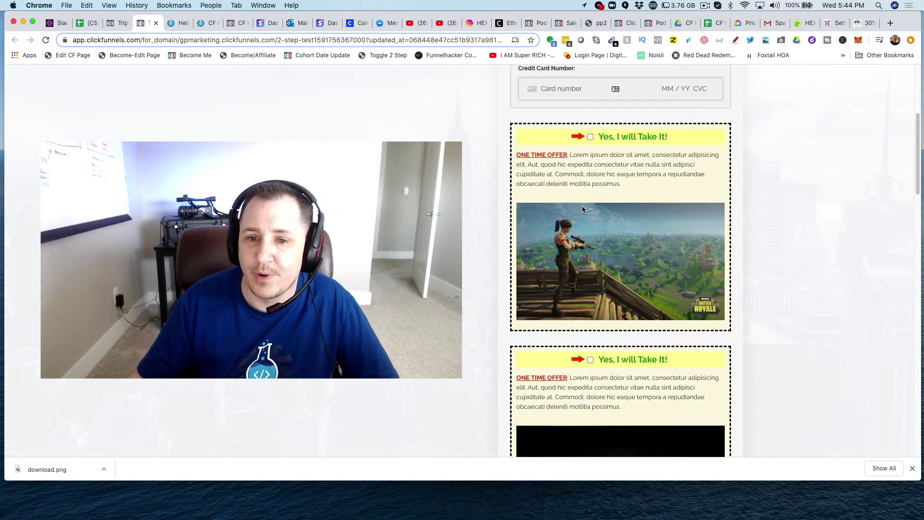
scroll(582, 206, down, 2)
scroll(587, 221, down, 3)
scroll(588, 229, down, 3)
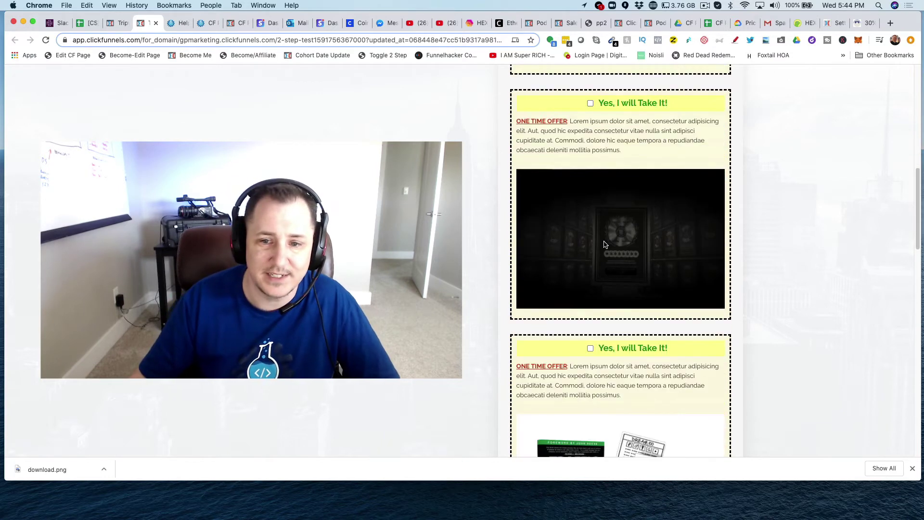
scroll(609, 250, down, 2)
scroll(614, 242, down, 2)
scroll(625, 237, up, 1)
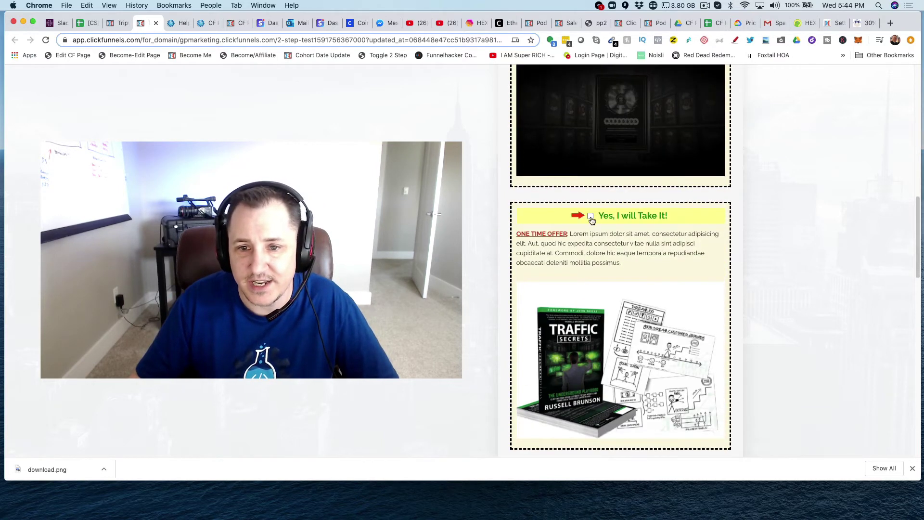
click(591, 215)
scroll(600, 202, up, 3)
scroll(600, 171, up, 1)
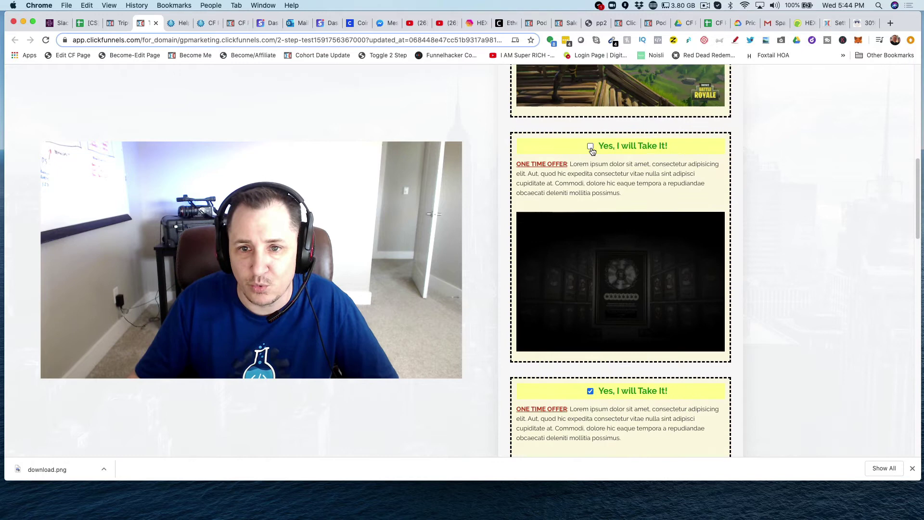
scroll(689, 280, down, 4)
scroll(690, 273, down, 2)
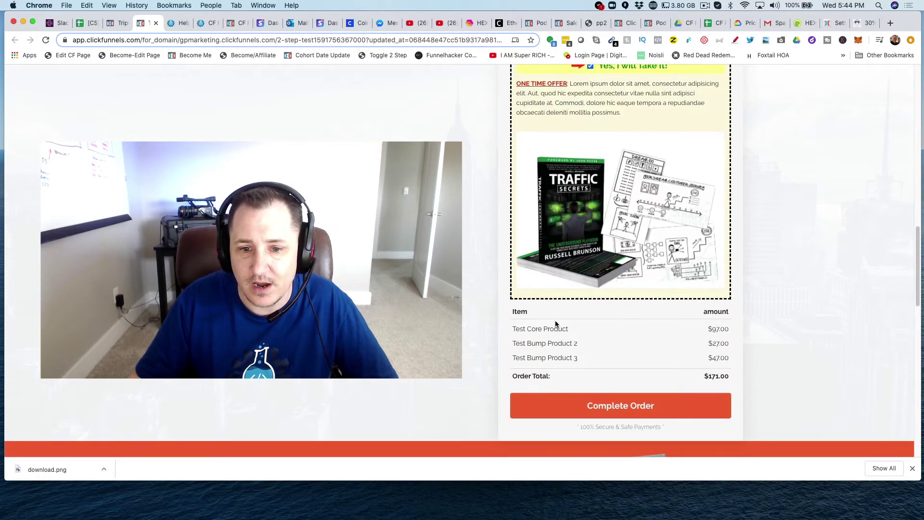
mouse_move(523, 329)
mouse_down()
mouse_move(568, 329)
mouse_move(585, 359)
mouse_up()
scroll(746, 243, up, 3)
scroll(746, 244, up, 2)
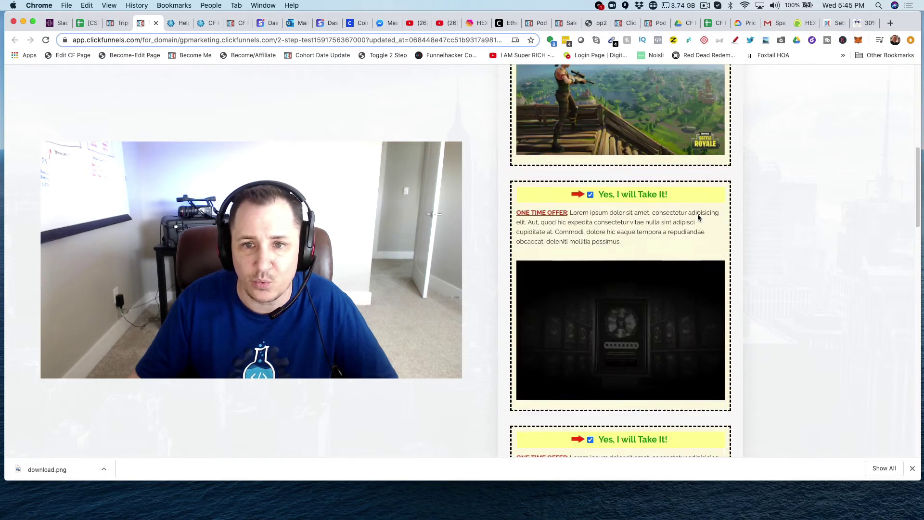
scroll(608, 166, up, 2)
click(590, 130)
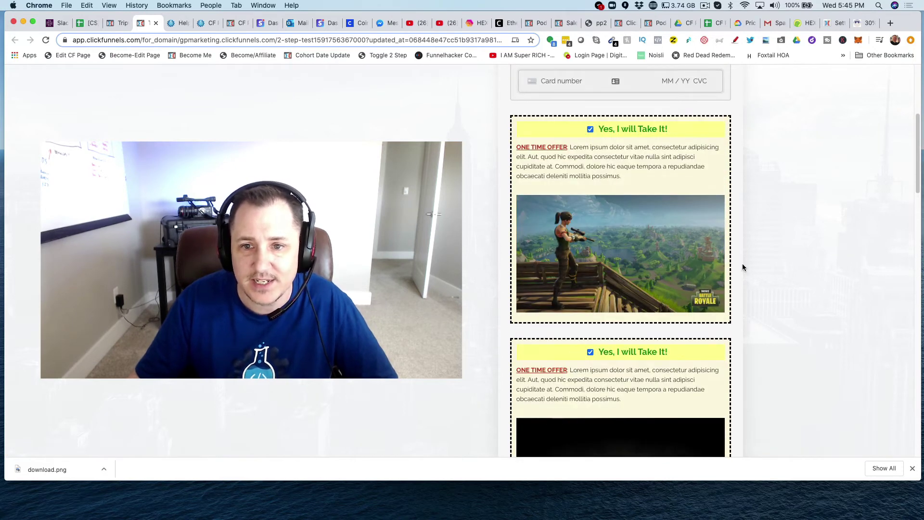
scroll(743, 264, down, 2)
scroll(740, 261, down, 4)
scroll(737, 256, down, 2)
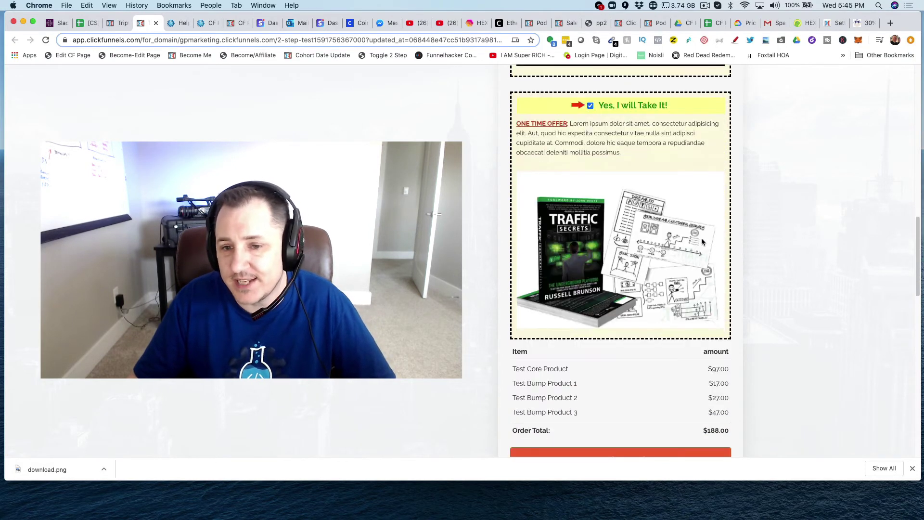